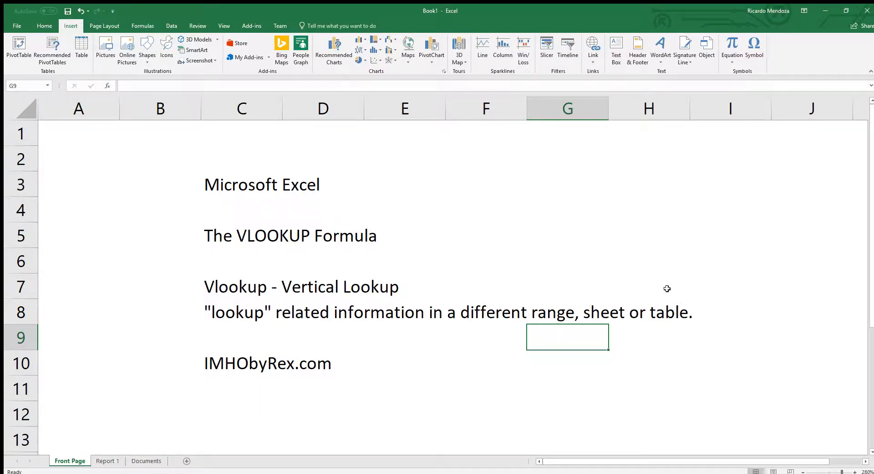
- Switch to the Report 1 sheet and select the first empty cell of the Document Name column, D2
click(107, 460)
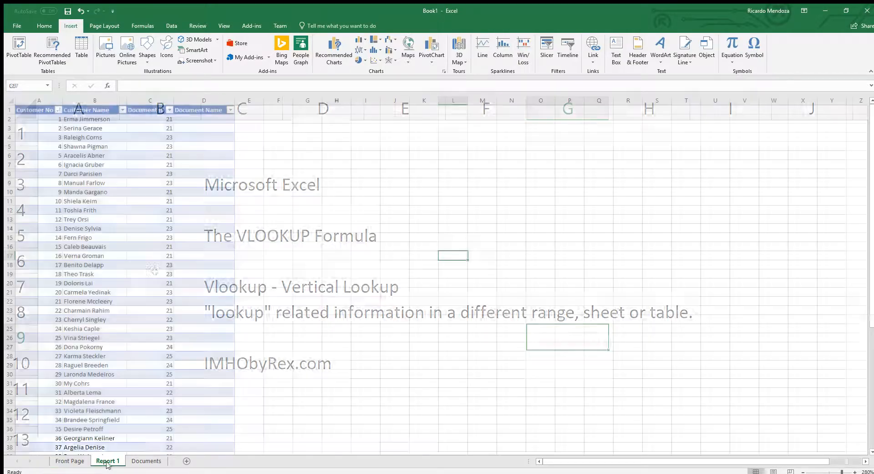
click(213, 118)
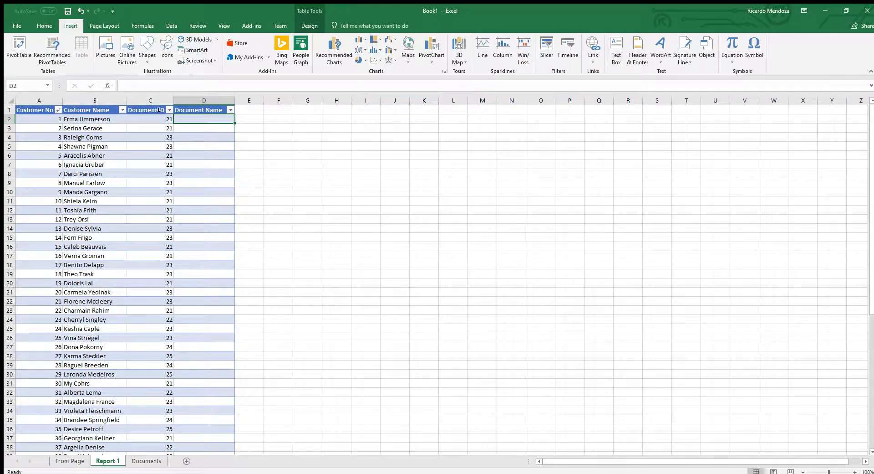
click(148, 307)
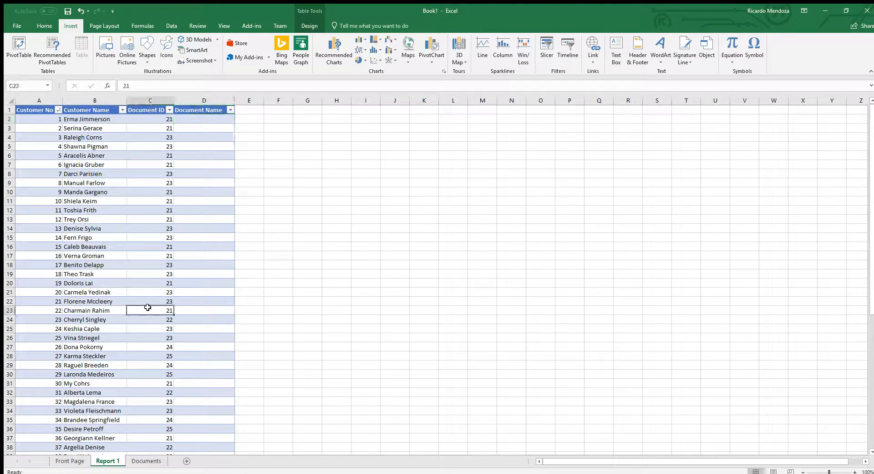
click(169, 262)
click(199, 110)
click(208, 127)
click(210, 121)
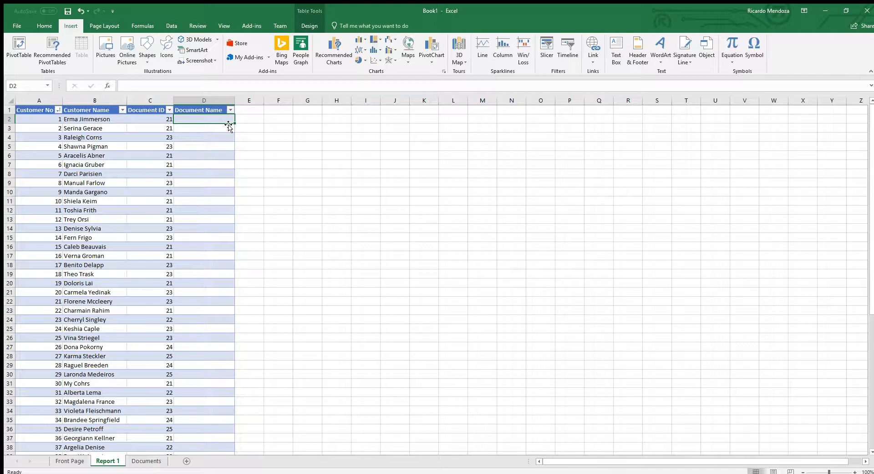
- Start a VLOOKUP formula in D2 with the same row's Document ID as the lookup value
text(=)
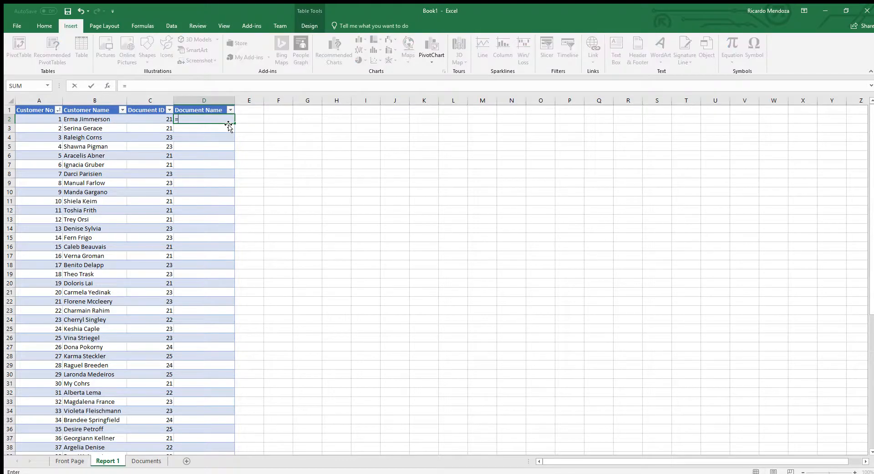
text(vlookup()
click(160, 118)
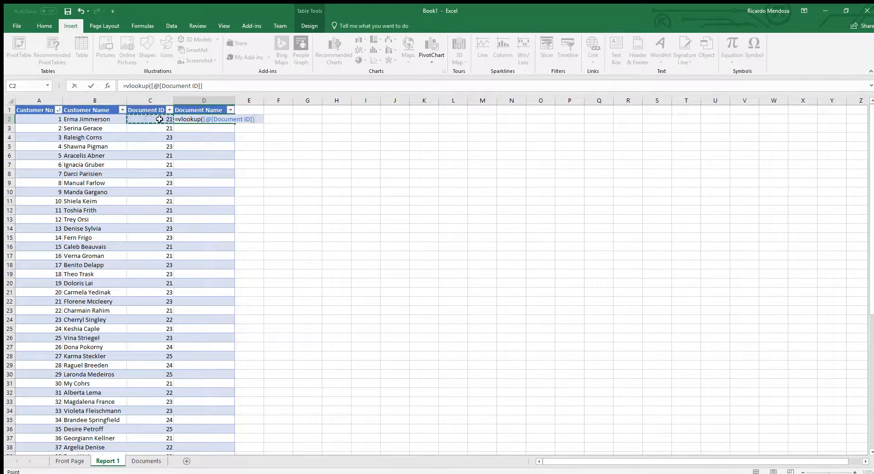
text(,)
click(262, 119)
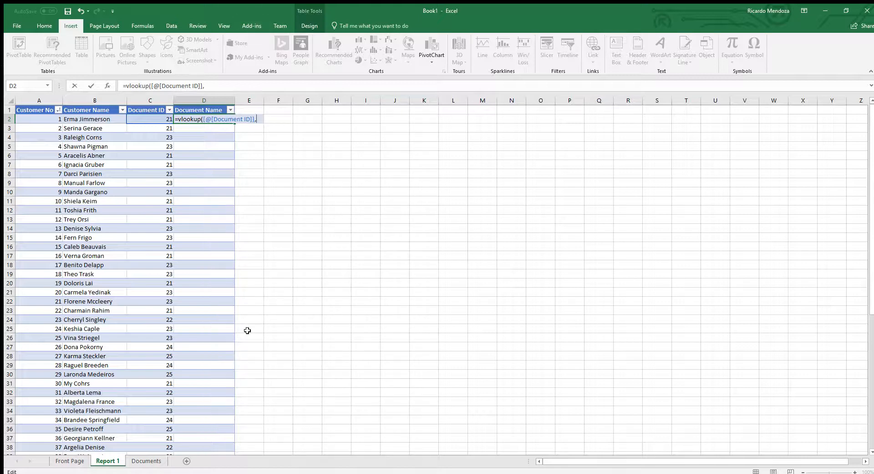
- Use the range G2:I6 on the Documents sheet as the formula's lookup table
click(146, 461)
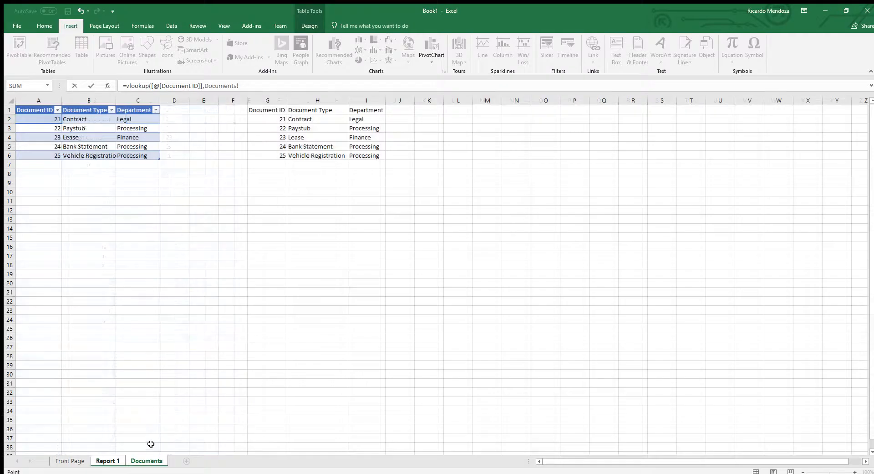
click(267, 172)
drag(269, 119, 365, 147)
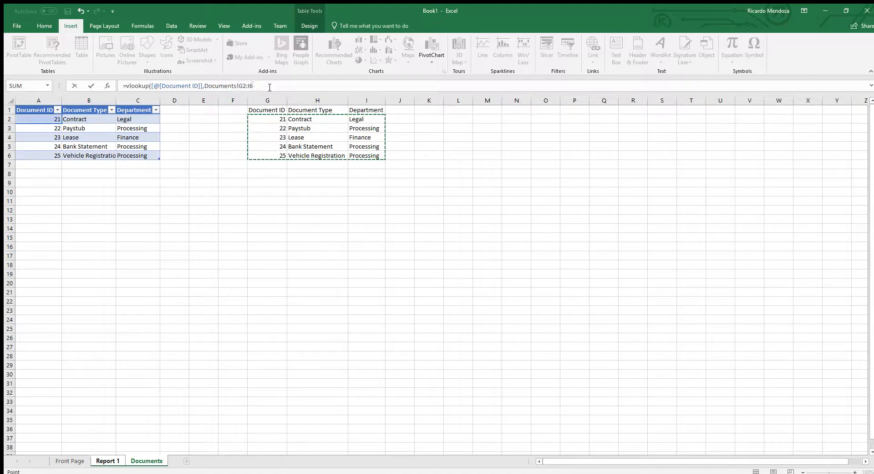
- Make the lookup range in the formula absolute, as Documents!$G$2:$I$6
click(311, 85)
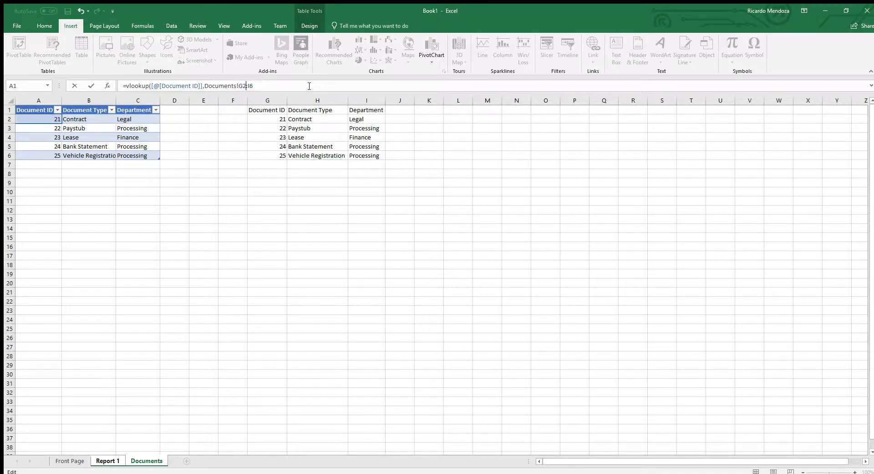
key(Left)
key(Left)
key(Left)
key(Left)
key(Left)
text($)
key(Right)
text($G$)
key(Right)
text($)
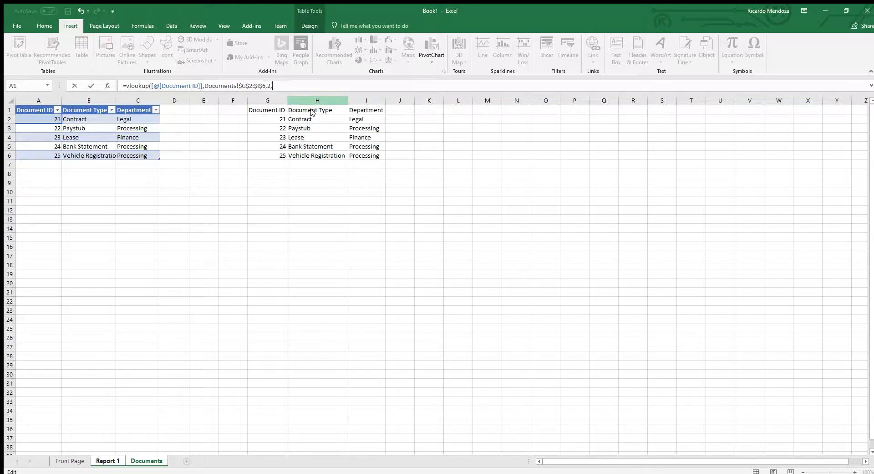
- Complete the Document Name formula with column index 2 and FALSE for an exact match
text(FALSE)
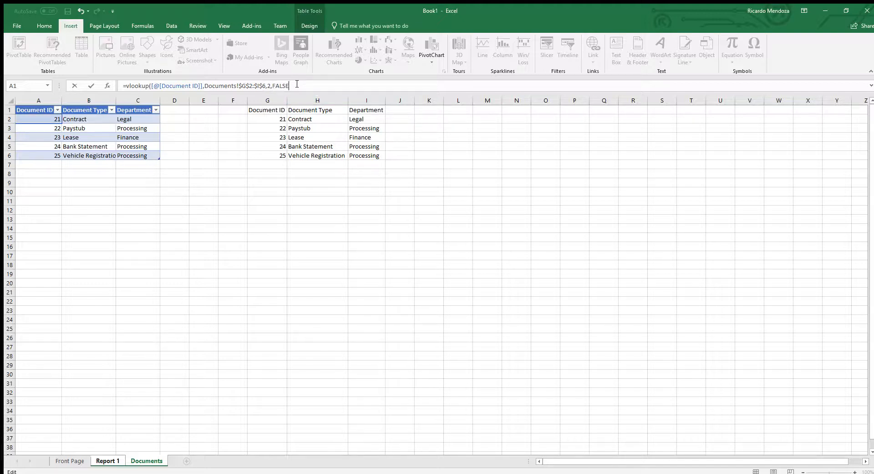
key(Return)
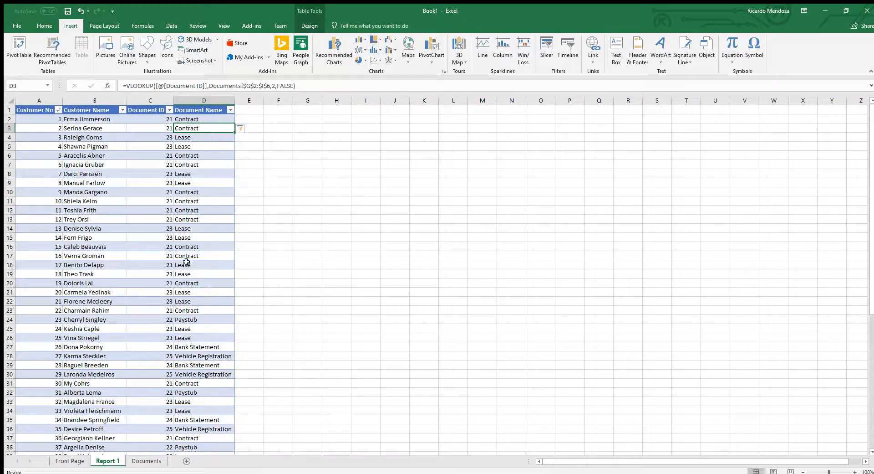
- Review the lookup results down the Document Name column and inspect the formula in D2
scroll(190, 366, down, 2)
scroll(189, 365, down, 2)
scroll(205, 405, up, 4)
click(193, 136)
click(201, 117)
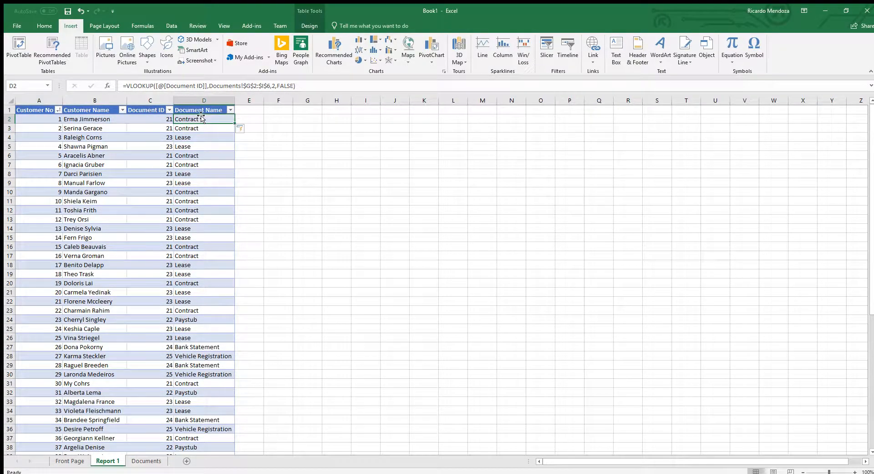
- Add a new table column in E1 headed "Responsible District" and fit its width to the heading
click(258, 108)
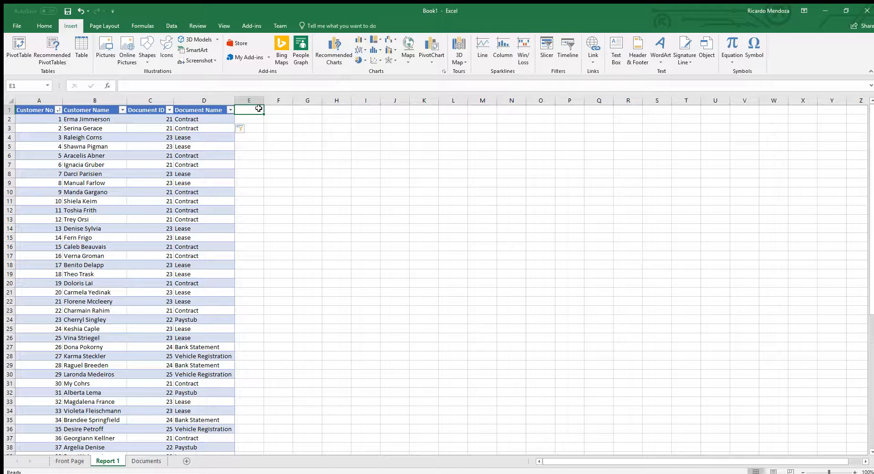
text(R)
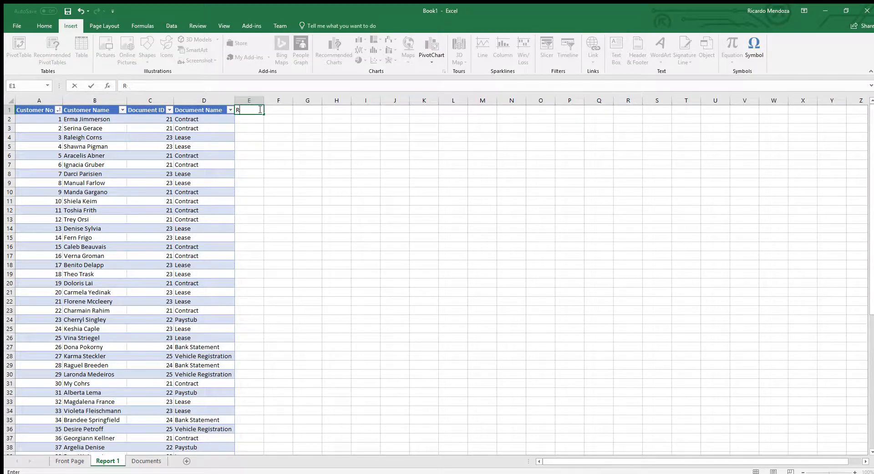
text(esponsible District)
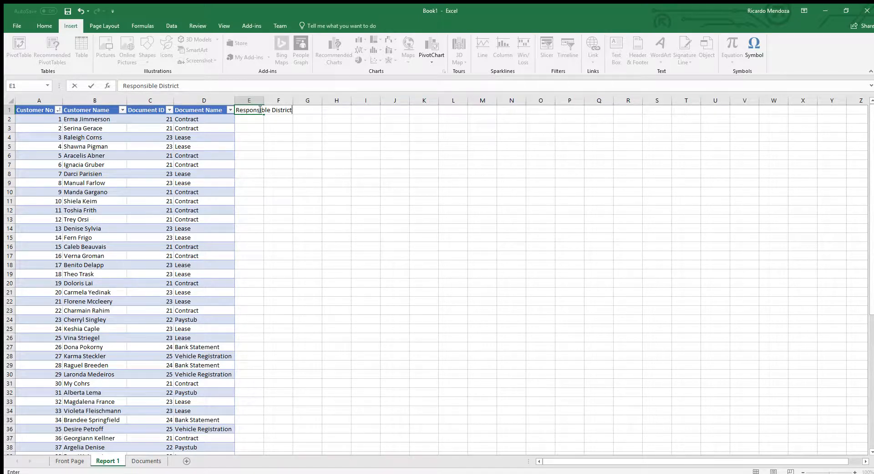
key(Return)
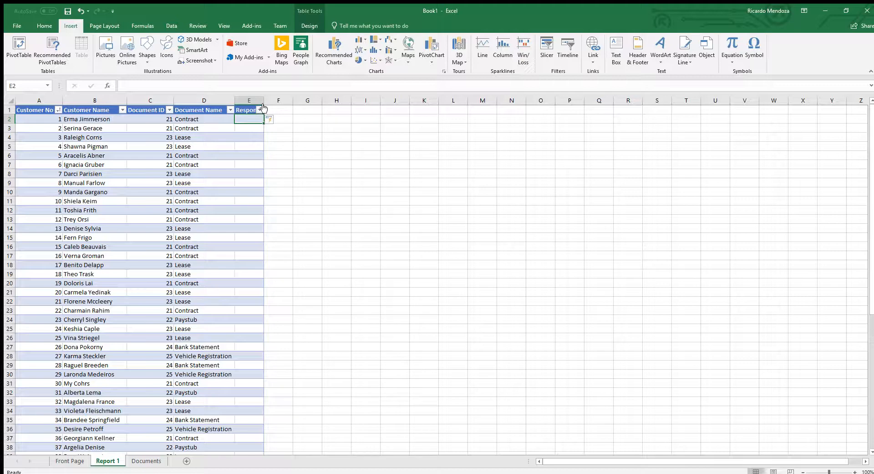
double_click(265, 100)
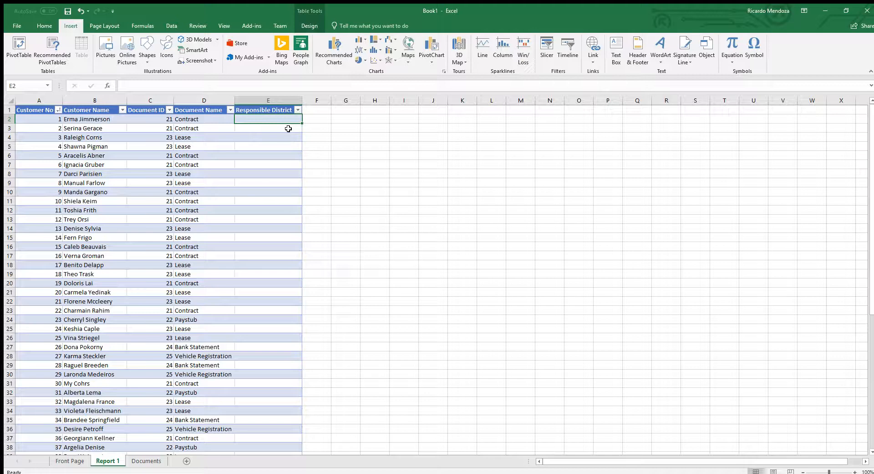
- Start a VLOOKUP formula in E2 that looks up the same row's Document ID
text(=vlo)
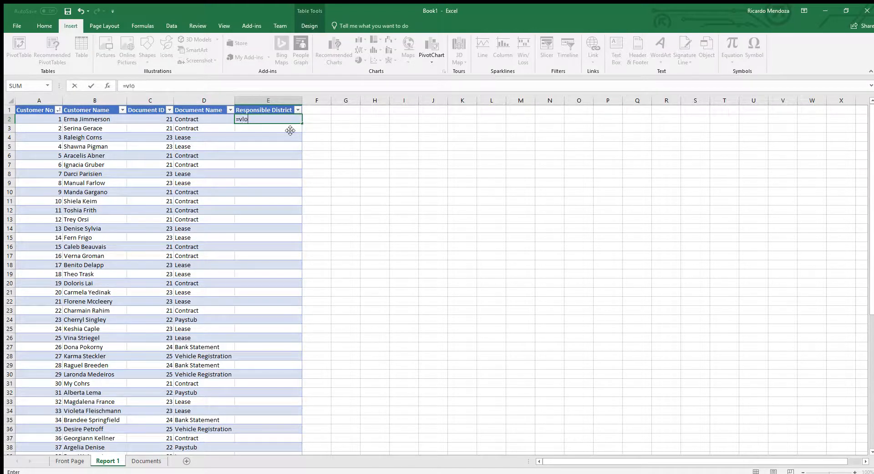
text(okup()
click(145, 119)
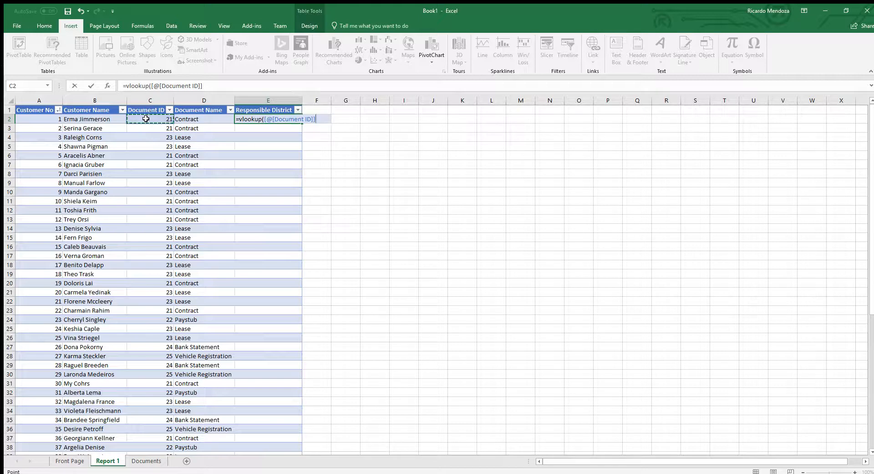
text(,)
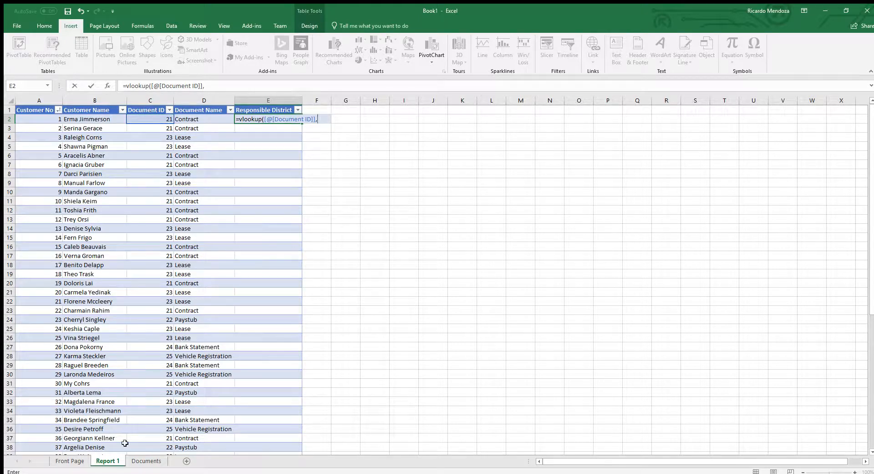
- Complete the E2 formula with the whole formatted table on the Documents sheet (Table2[#All]), column index 3 and FALSE
click(145, 460)
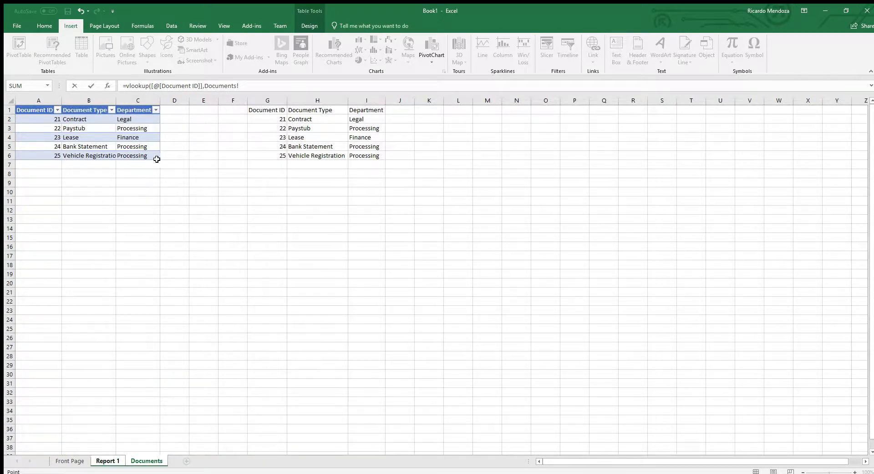
drag(157, 158, 52, 113)
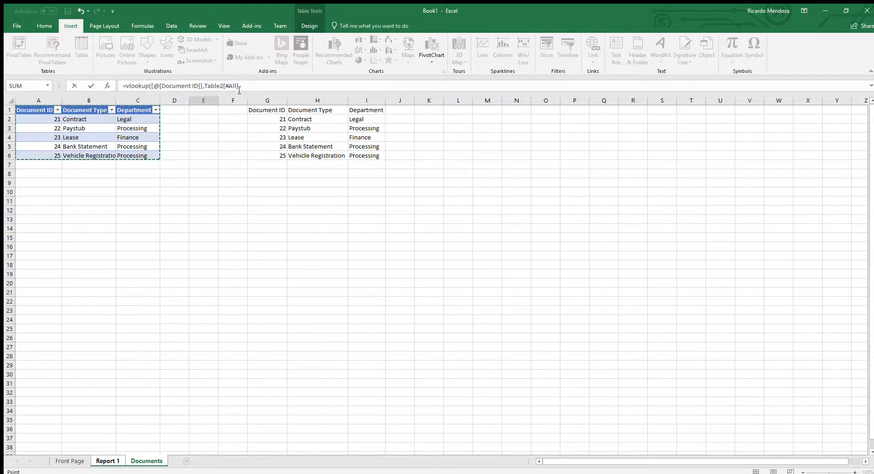
click(252, 83)
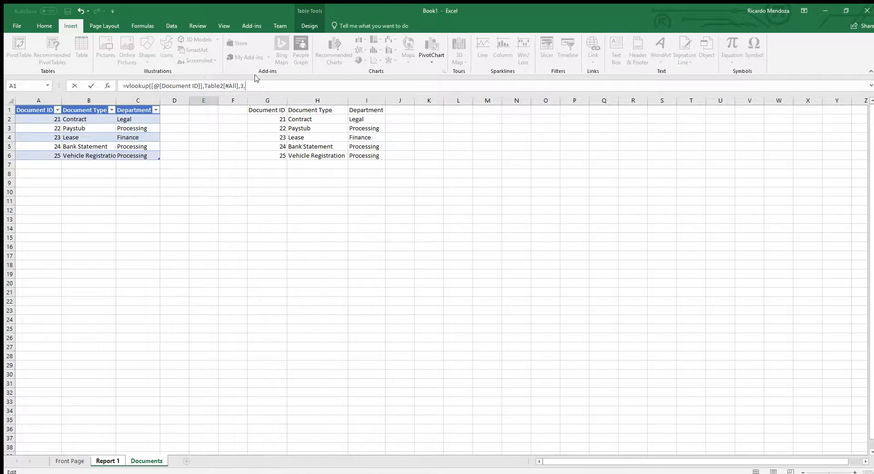
text(FALSE)
key(Return)
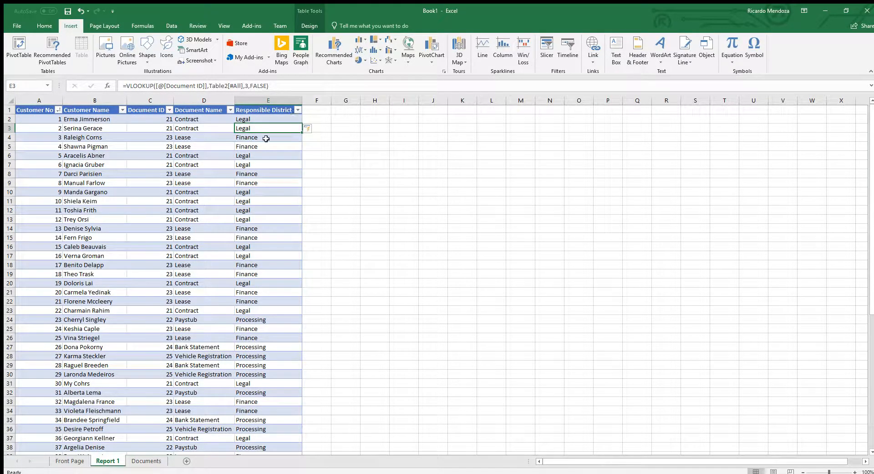
- Filter the Responsible District column to show only the Finance records
click(276, 192)
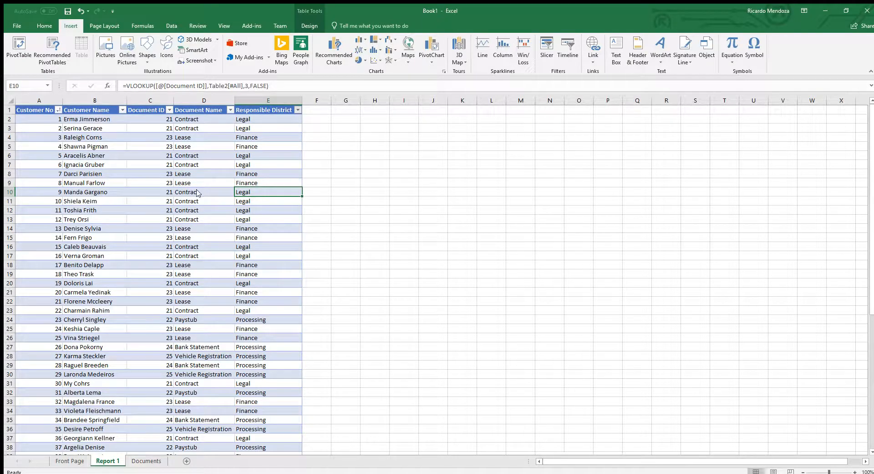
click(206, 204)
click(246, 294)
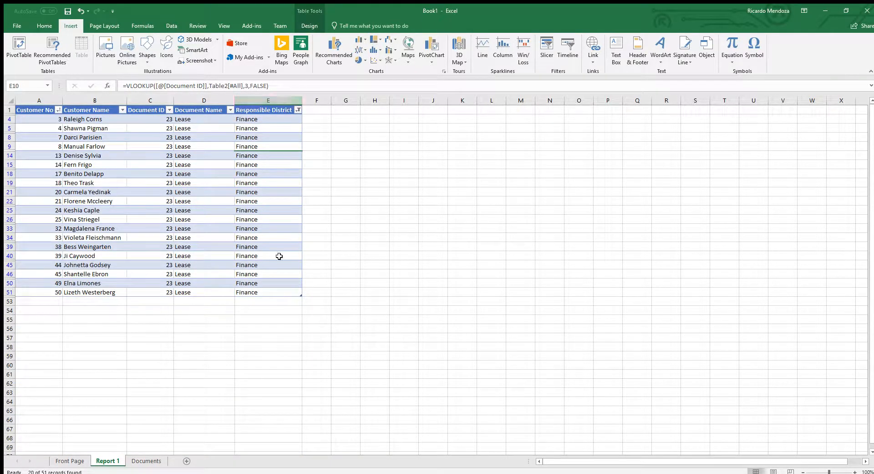
- Select the filtered Finance records with their headers, and clear the Responsible District filter
drag(269, 292, 37, 111)
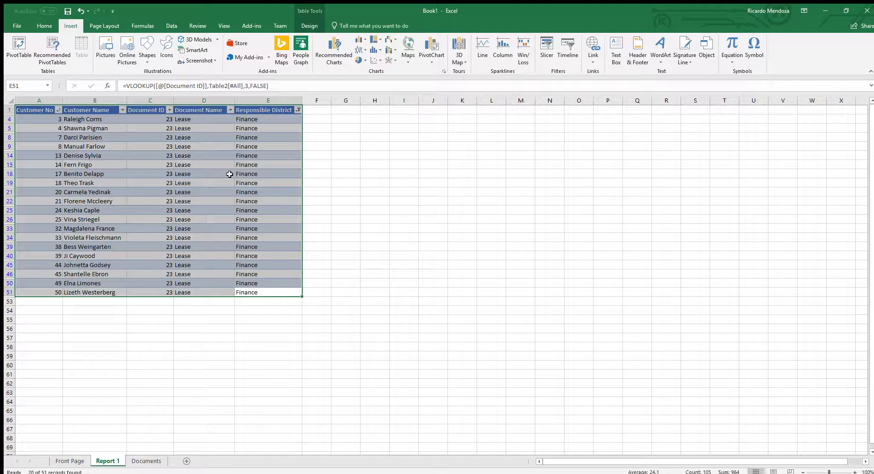
click(279, 136)
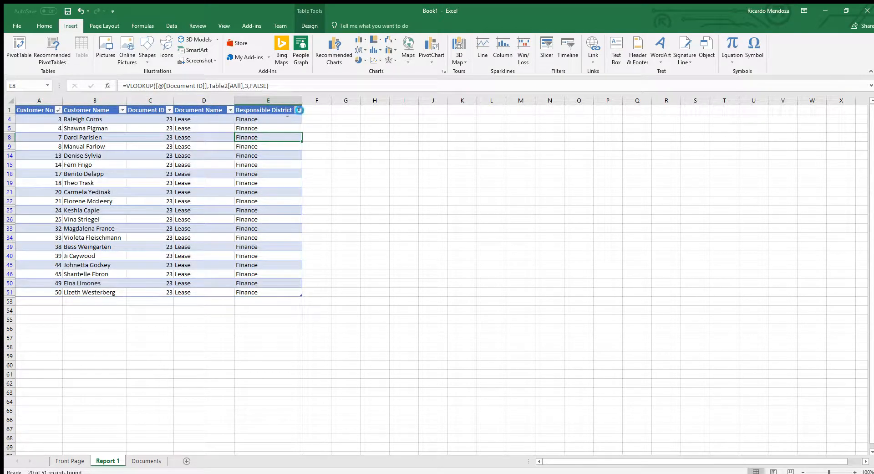
click(240, 278)
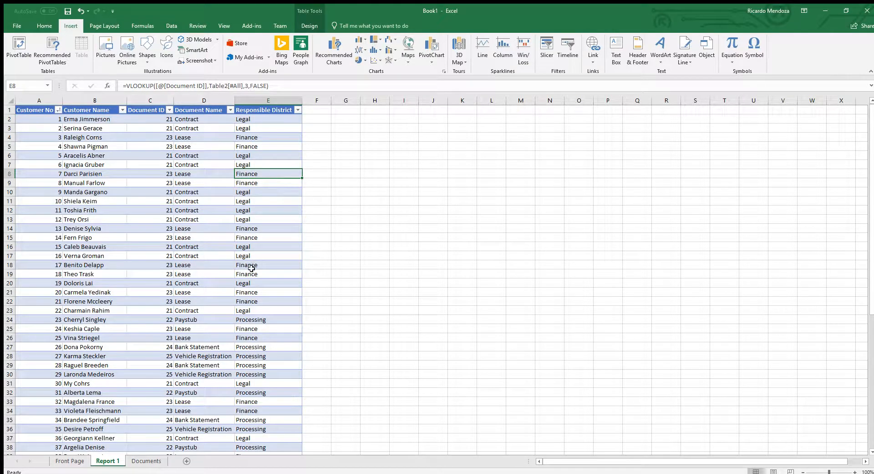
- Examine the table's last row, checking its customer number, customer name and Document ID against the two lookup columns
scroll(185, 293, down, 1)
scroll(180, 275, up, 1)
scroll(259, 278, down, 8)
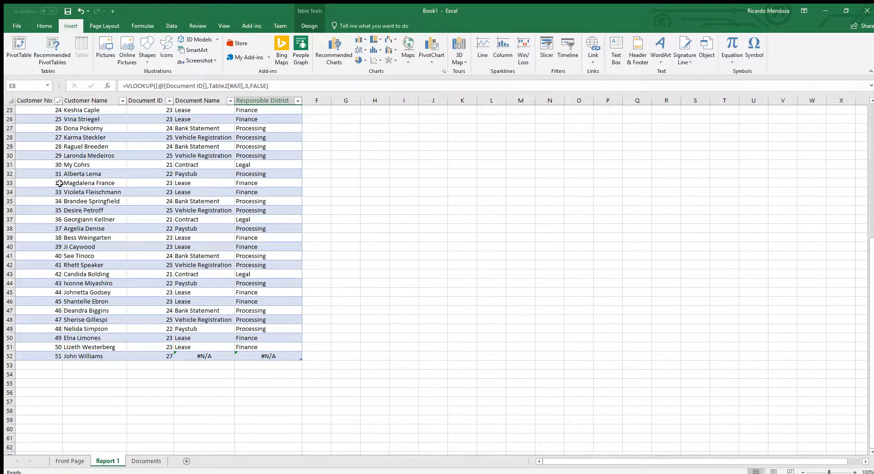
click(43, 353)
click(78, 360)
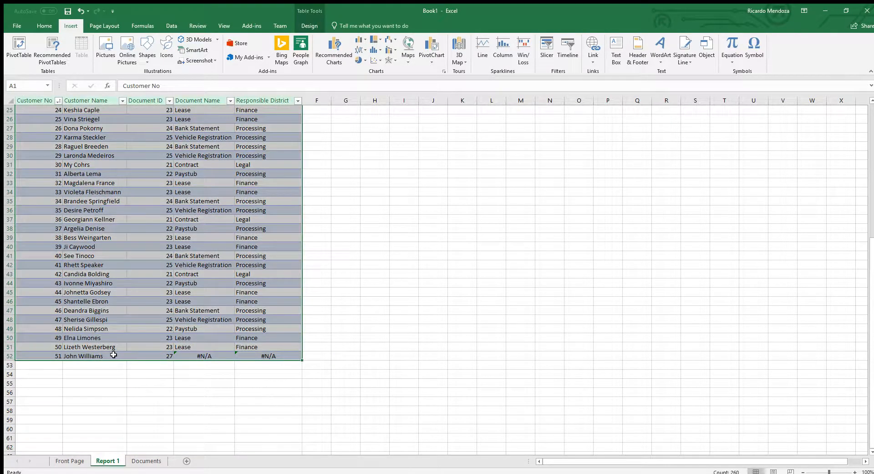
click(114, 354)
click(45, 353)
click(96, 356)
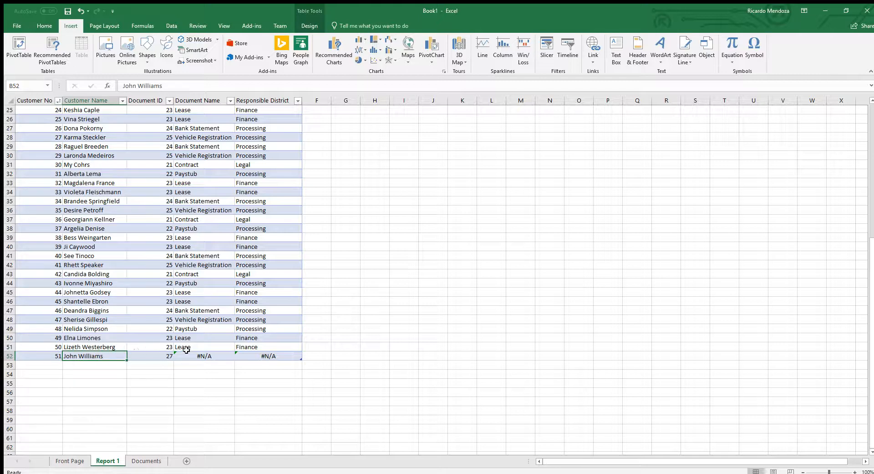
click(158, 356)
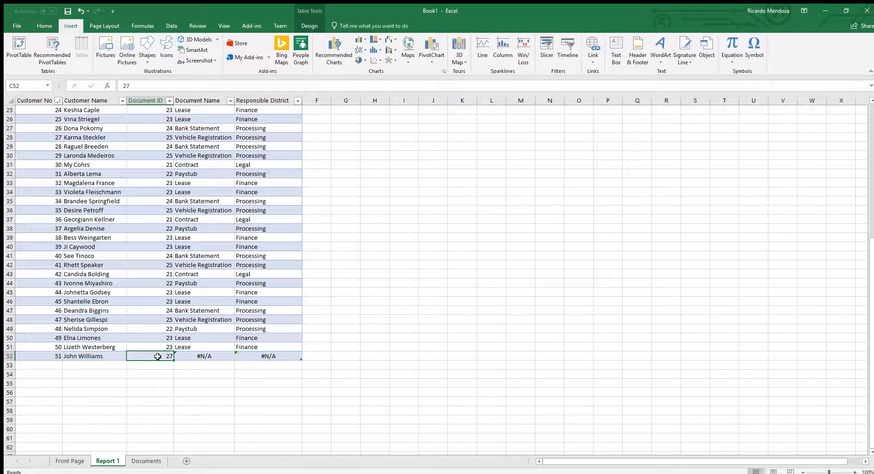
- Add a record to the formatted table on the Documents sheet with Document ID 27, type Photo ID and department Claims
click(144, 460)
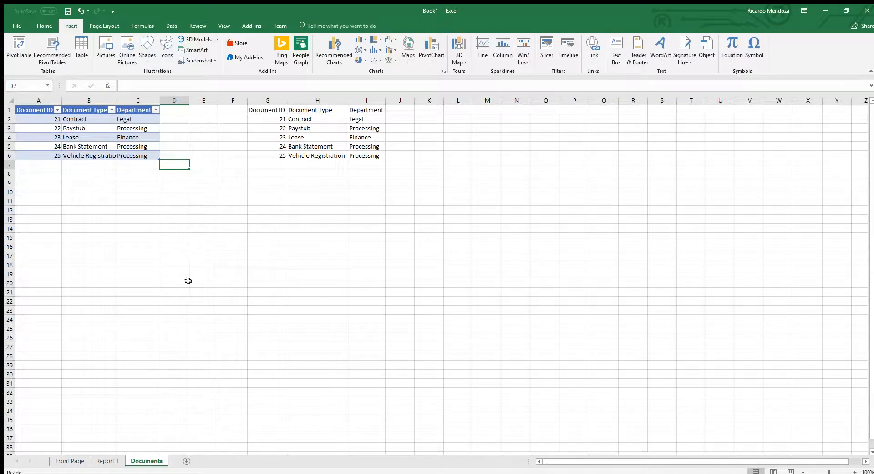
click(318, 246)
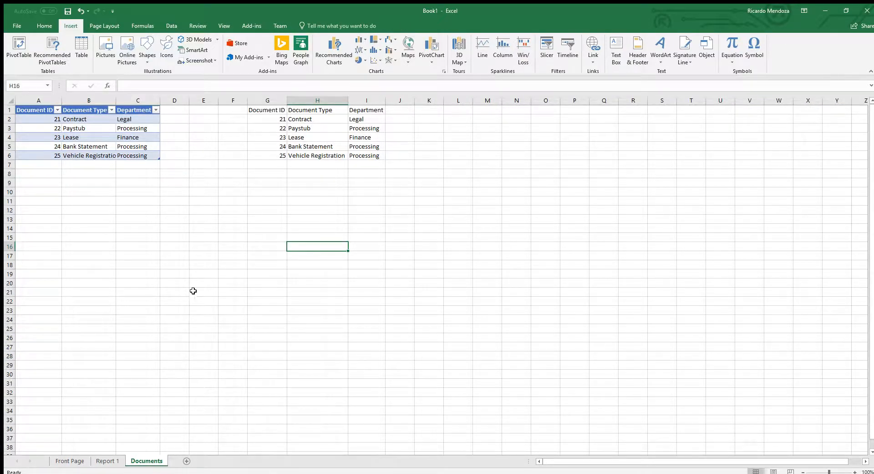
key(Left)
key(Left)
key(Left)
key(Left)
key(Left)
key(Left)
key(Up)
key(Up)
key(Up)
key(Up)
key(Up)
key(Up)
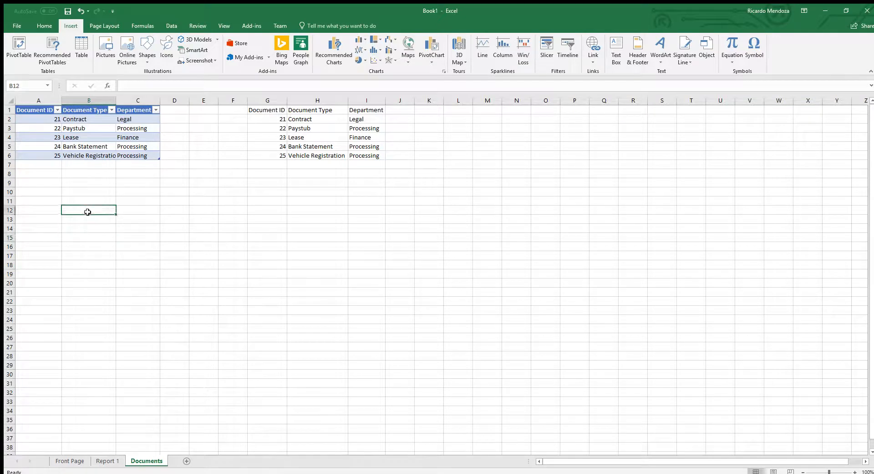
click(37, 163)
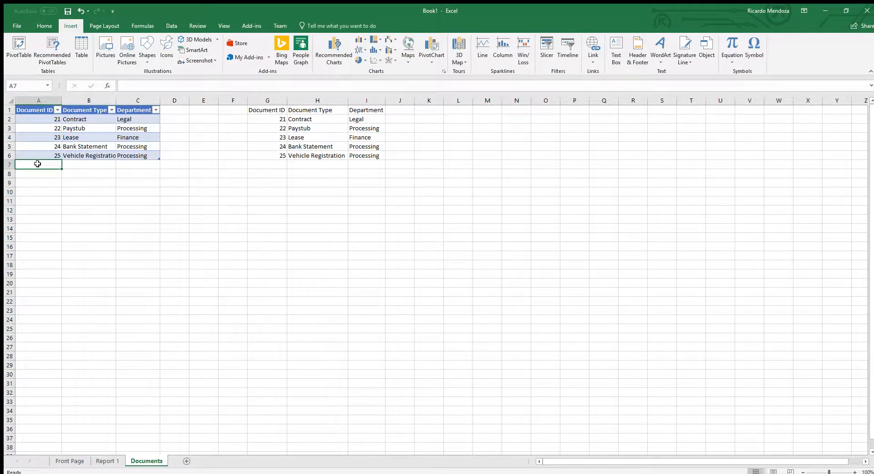
text(27)
key(Return)
key(Up)
key(Right)
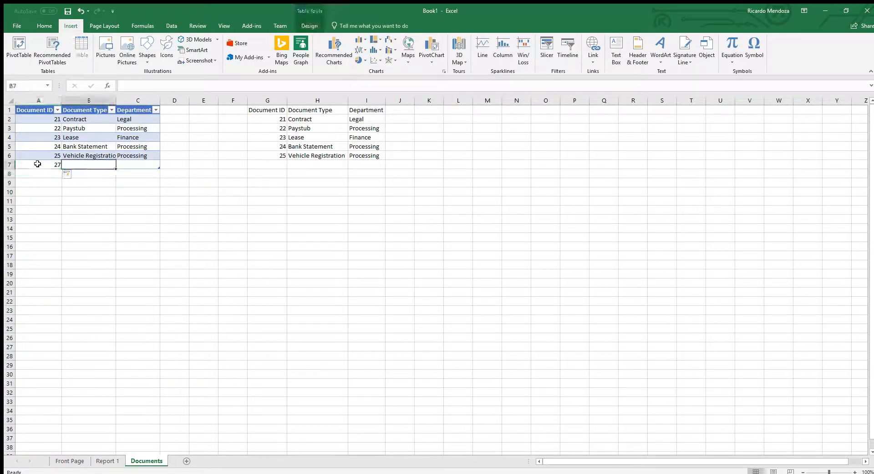
text(Photo ID)
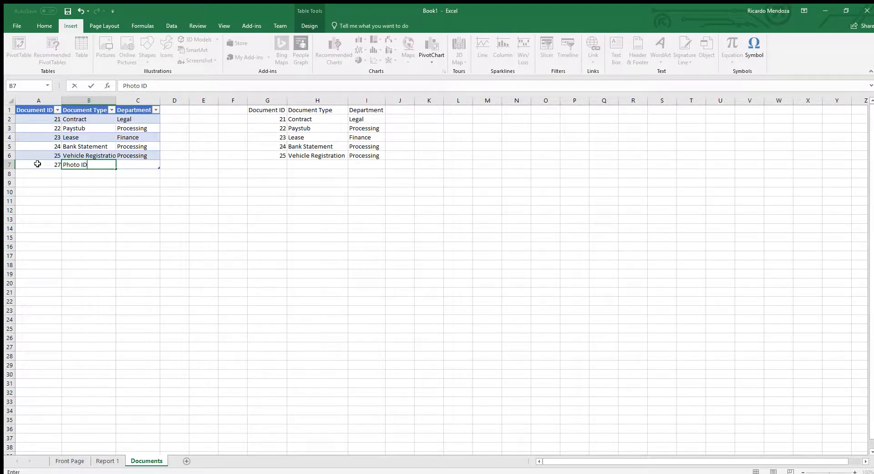
key(Tab)
text(Claims)
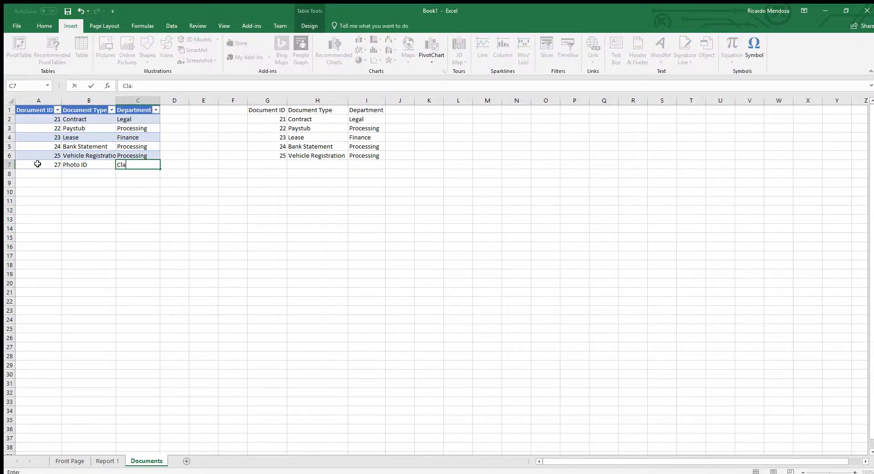
key(Right)
- Copy the Photo ID record from the formatted table into row 7 of the plain document list, starting at G7
key(Right)
key(Right)
key(Right)
key(Right)
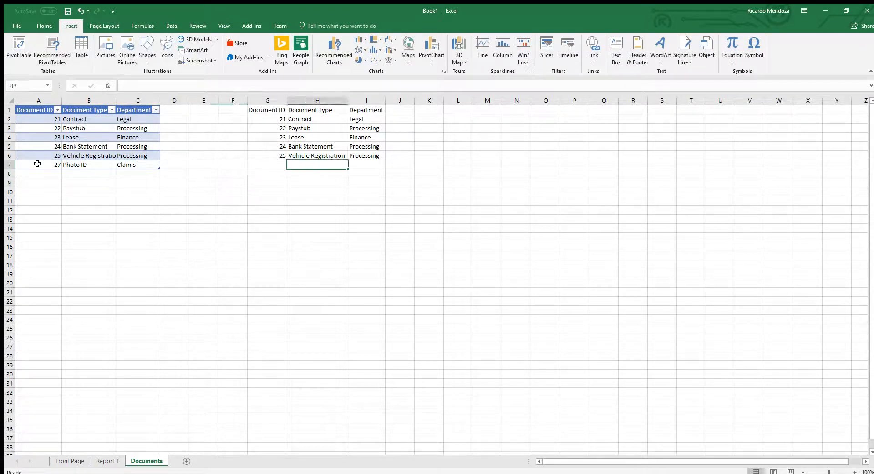
key(Left)
key(Left)
drag(32, 165, 123, 165)
key(ctrl+c)
click(275, 164)
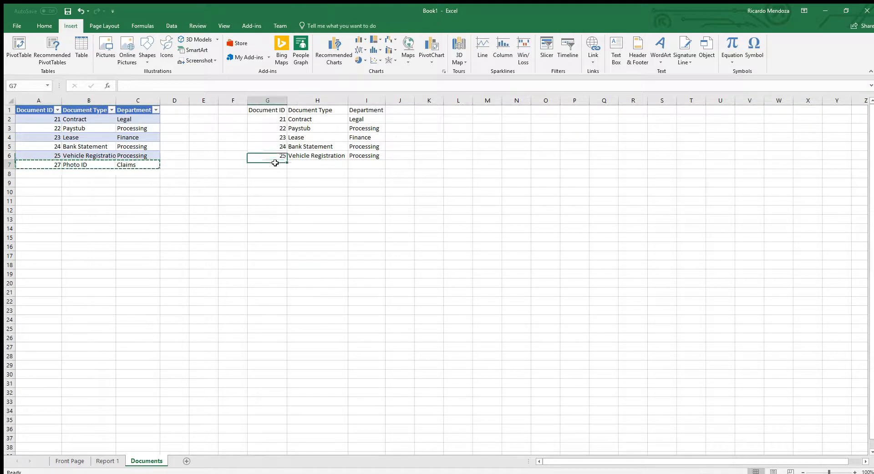
key(ctrl+v)
click(399, 209)
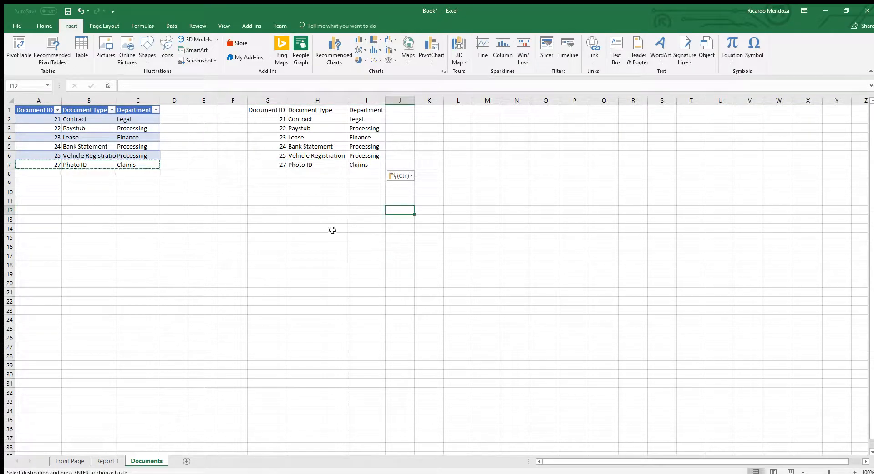
key(Escape)
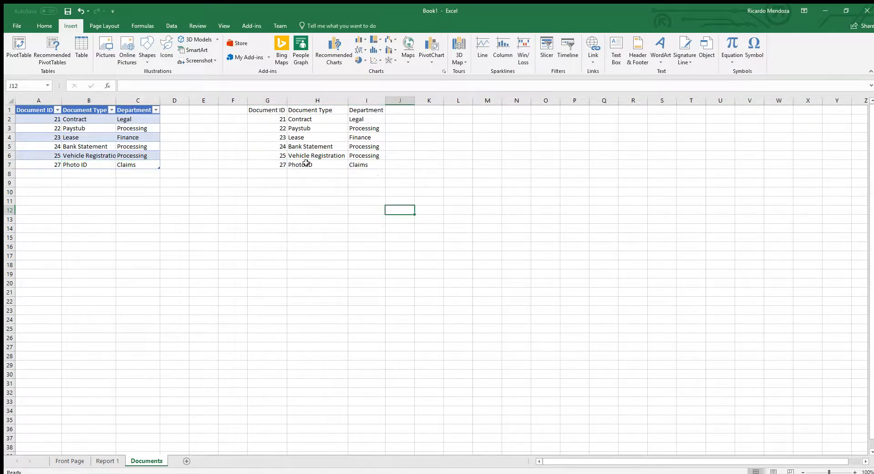
- In the last record of Report 1, extend the Document Name formula's lookup range to Documents!$G$2:$I$7
click(106, 460)
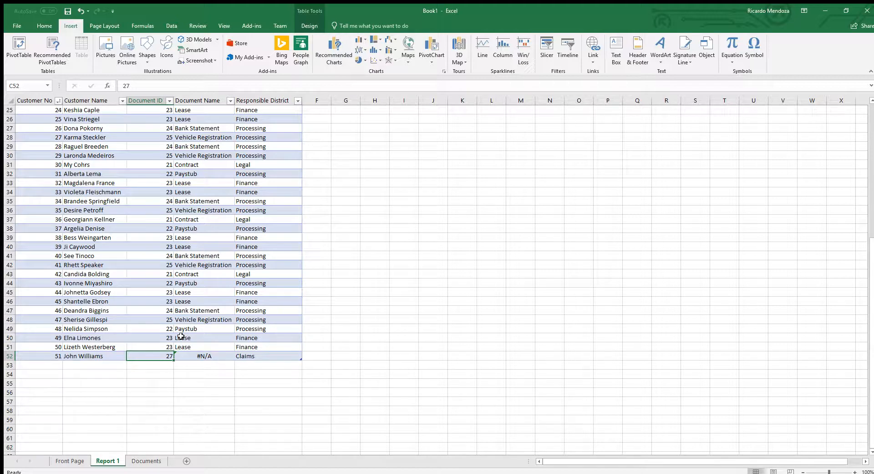
click(291, 354)
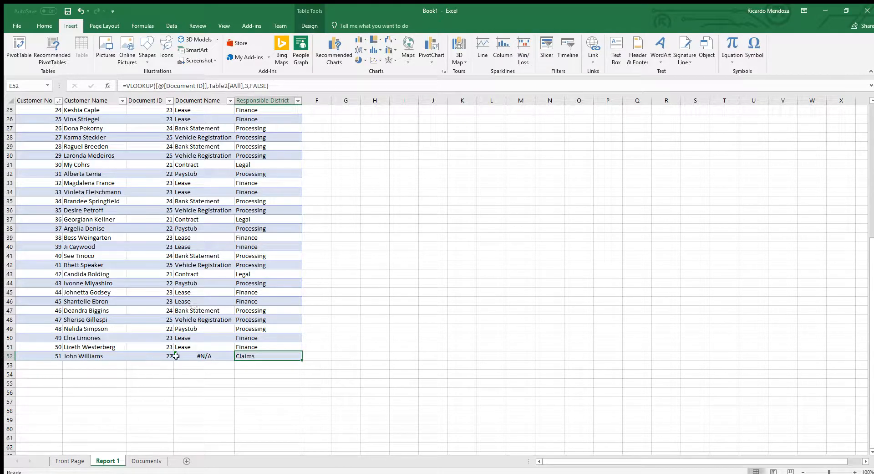
click(193, 353)
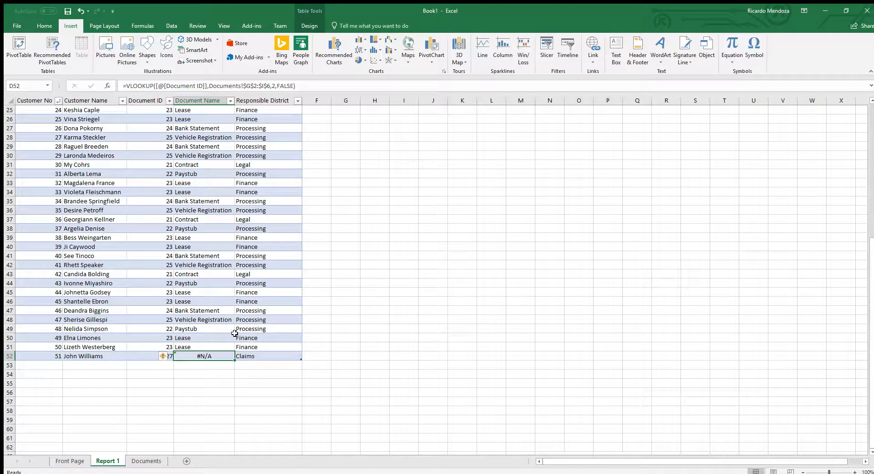
click(271, 87)
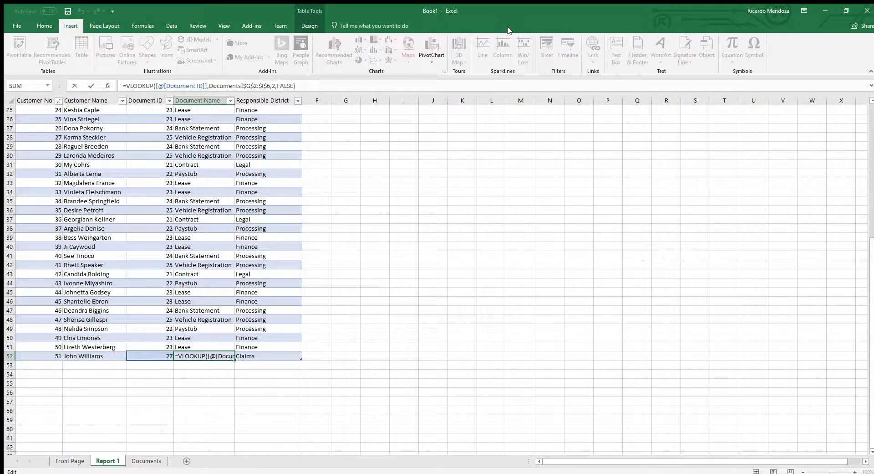
key(Return)
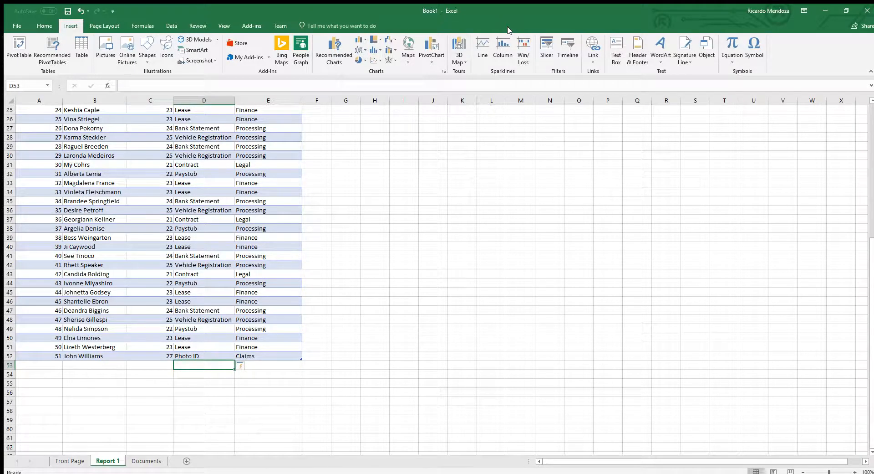
- Check the VLOOKUP formulas in several Document Name cells and in the first Responsible District cell
click(176, 228)
click(176, 301)
click(176, 328)
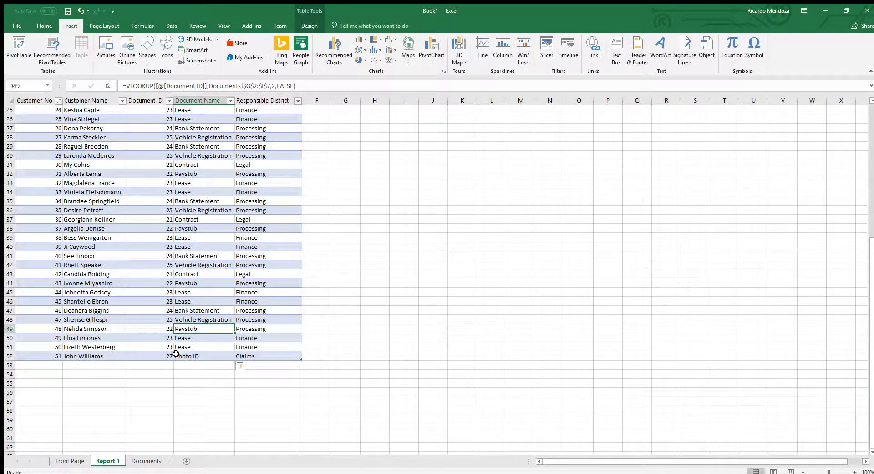
click(176, 354)
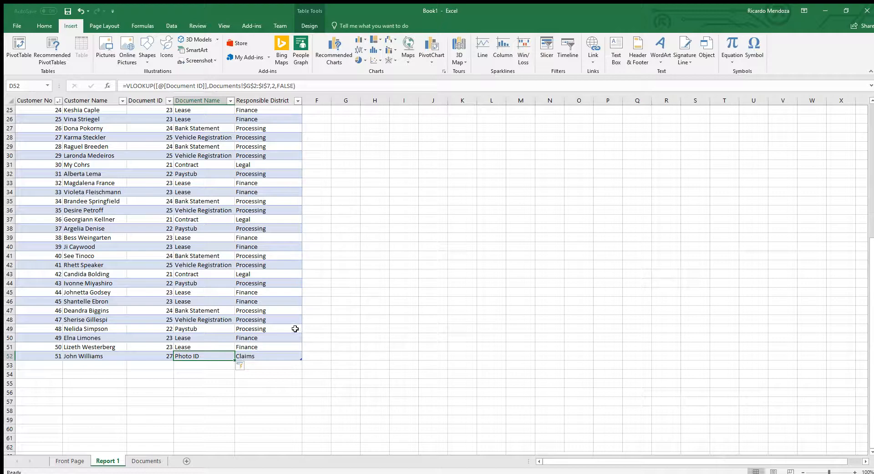
click(285, 364)
scroll(322, 345, up, 8)
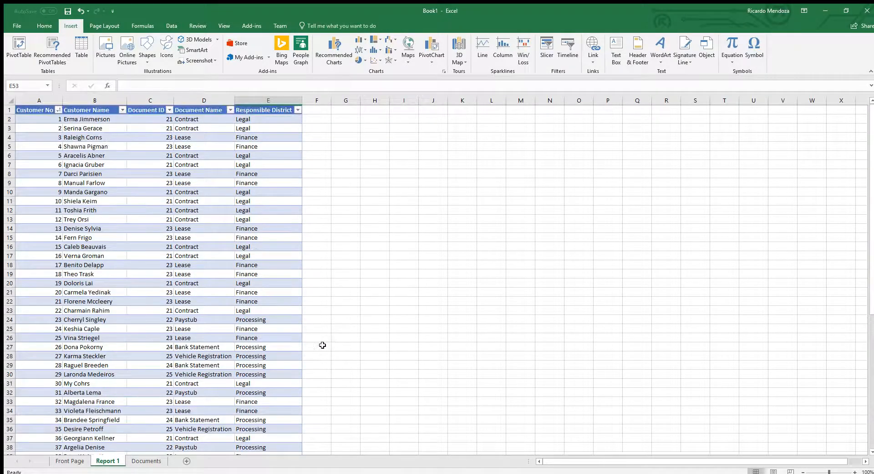
click(208, 128)
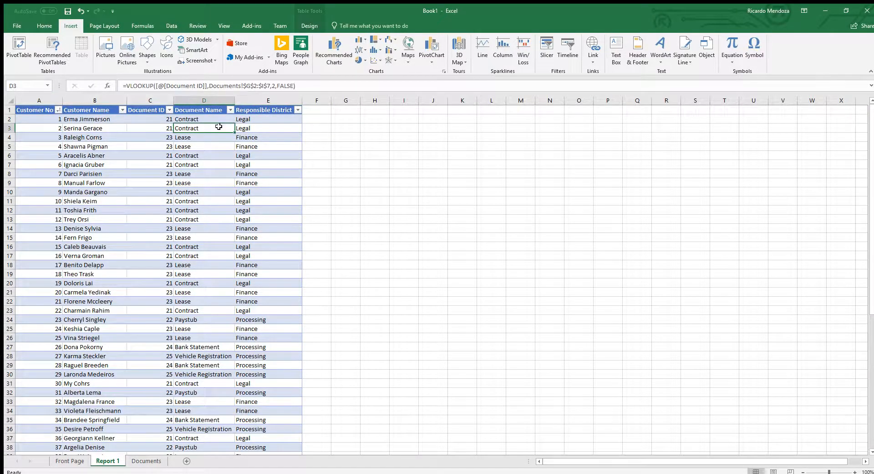
click(269, 120)
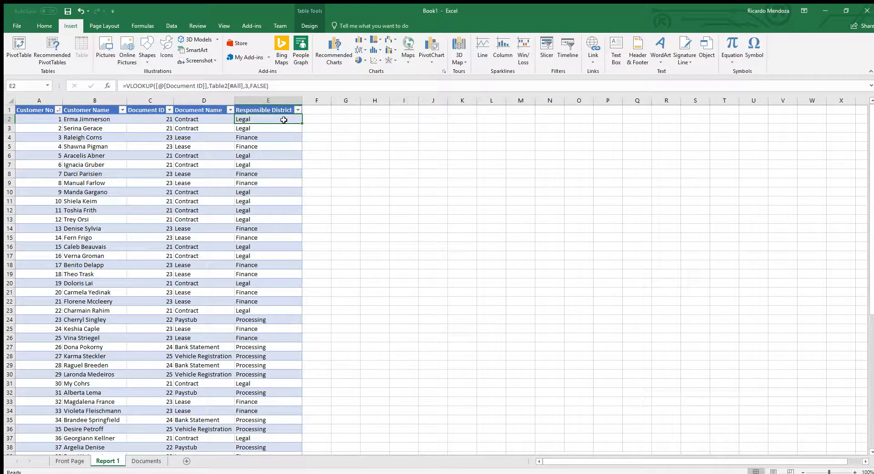
- Highlight the Customer No, Customer Name and Document ID records from row 2 down, and clear the selection
drag(34, 118, 135, 394)
scroll(235, 403, up, 1)
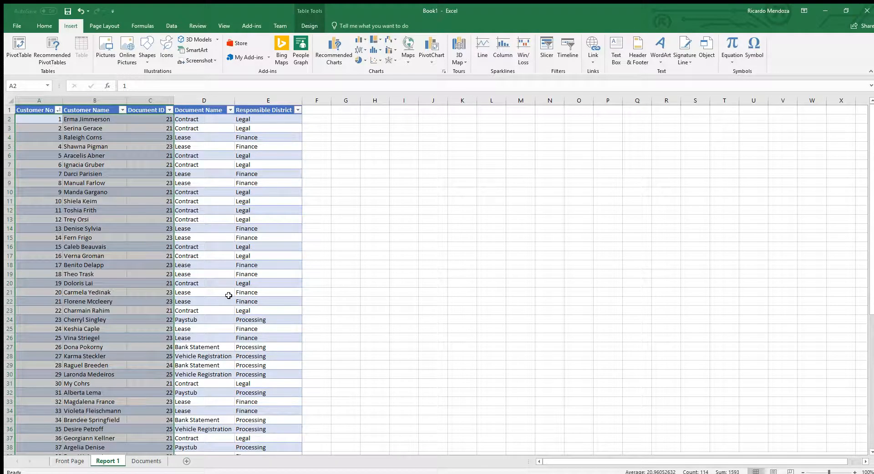
click(95, 174)
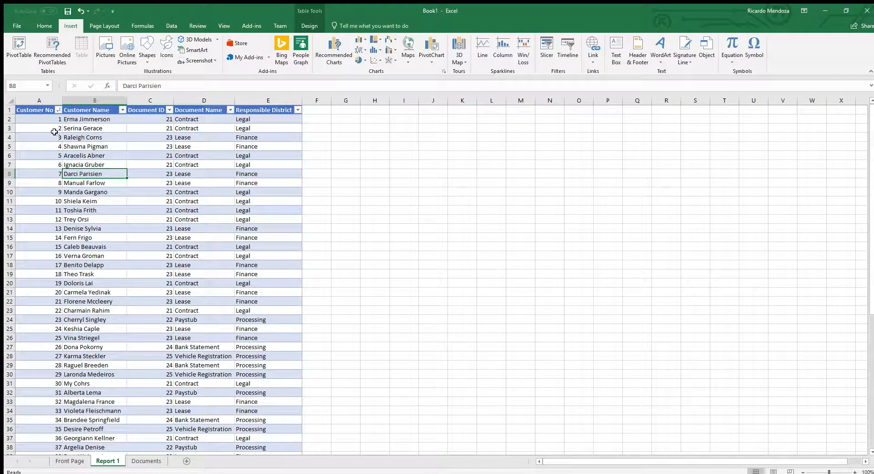